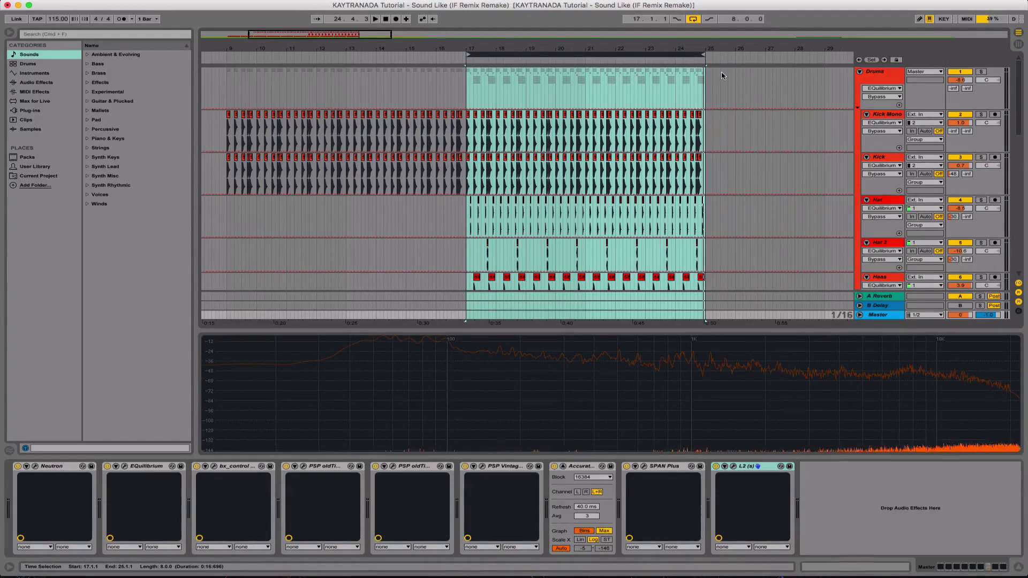
# Play the loop at bar 17 with the Bass group soloed and with only its Sub track soloed.
pyautogui.scroll(-5, 721, 76)
pyautogui.press('space')
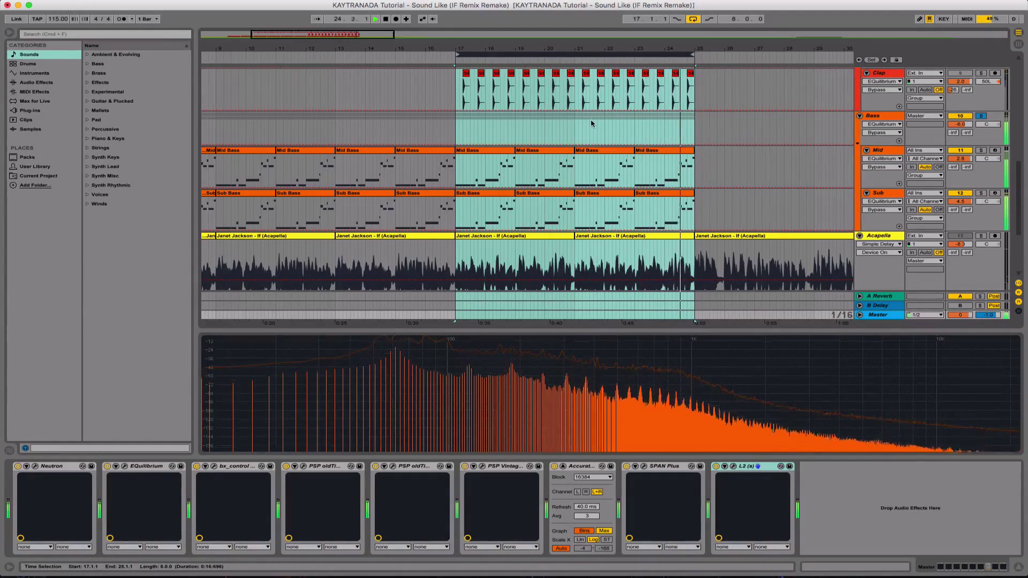
pyautogui.press('space')
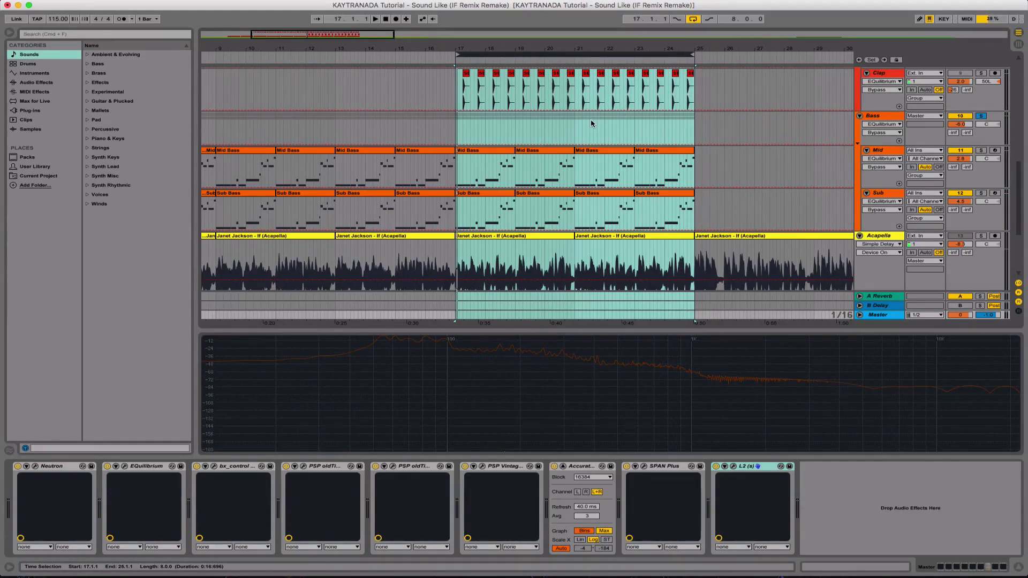
pyautogui.press('space')
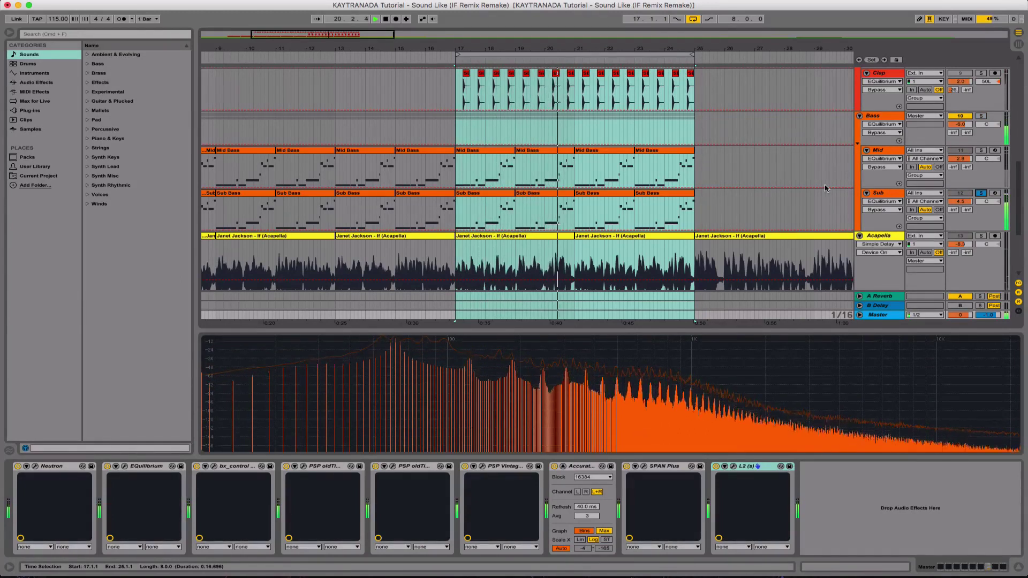
pyautogui.press('space')
# Solo the Mid bass track and listen to it on its own.
pyautogui.click(982, 152)
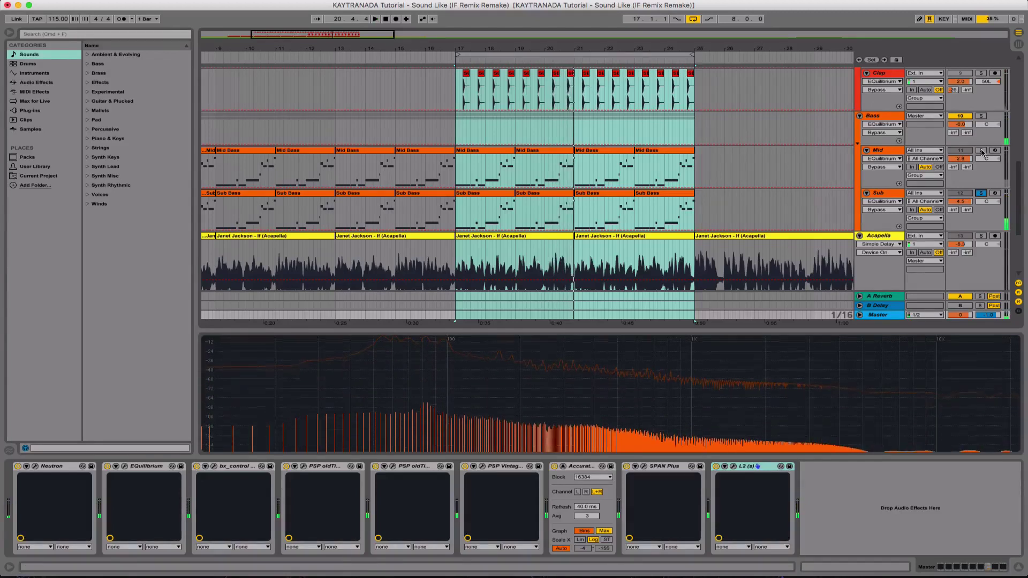
pyautogui.press('space')
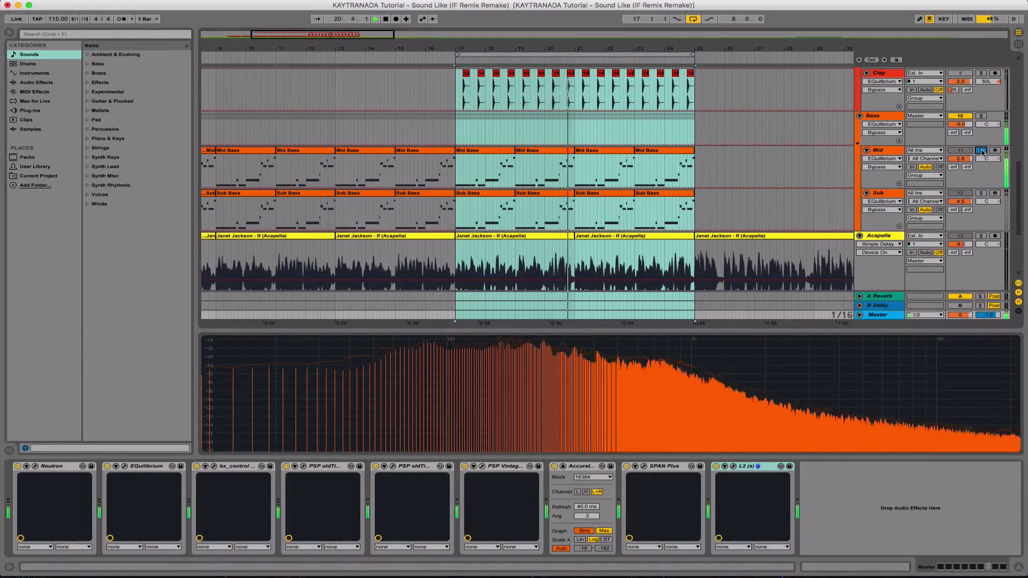
pyautogui.press('space')
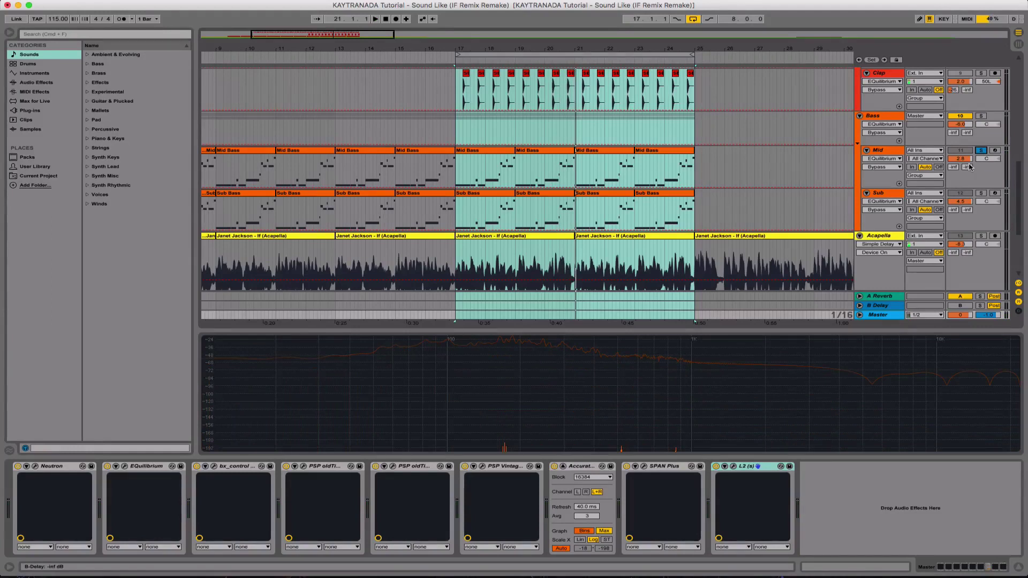
# Solo the Sub bass track and open its Serum synth to inspect the patch.
pyautogui.click(980, 192)
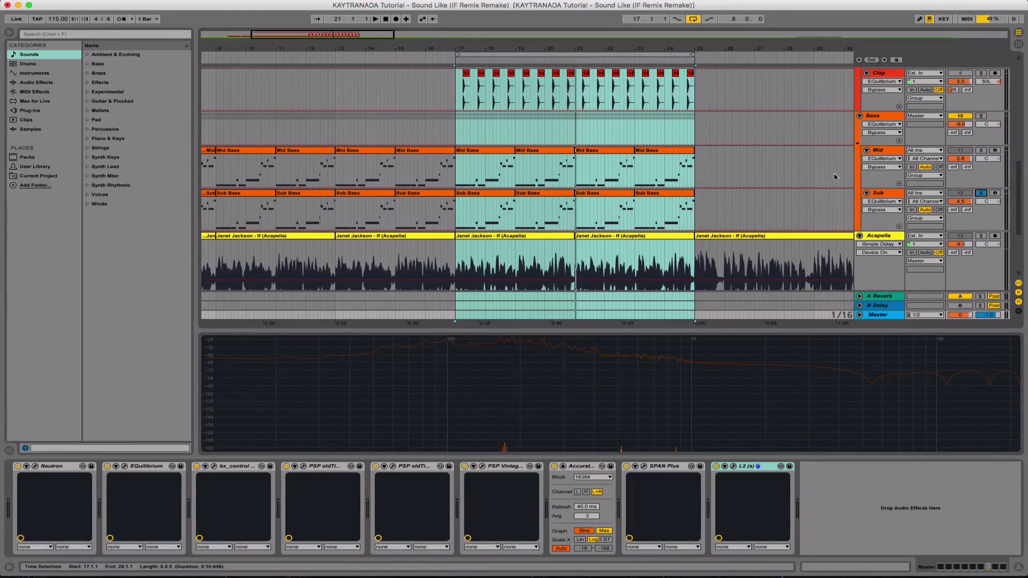
pyautogui.click(878, 193)
pyautogui.click(35, 467)
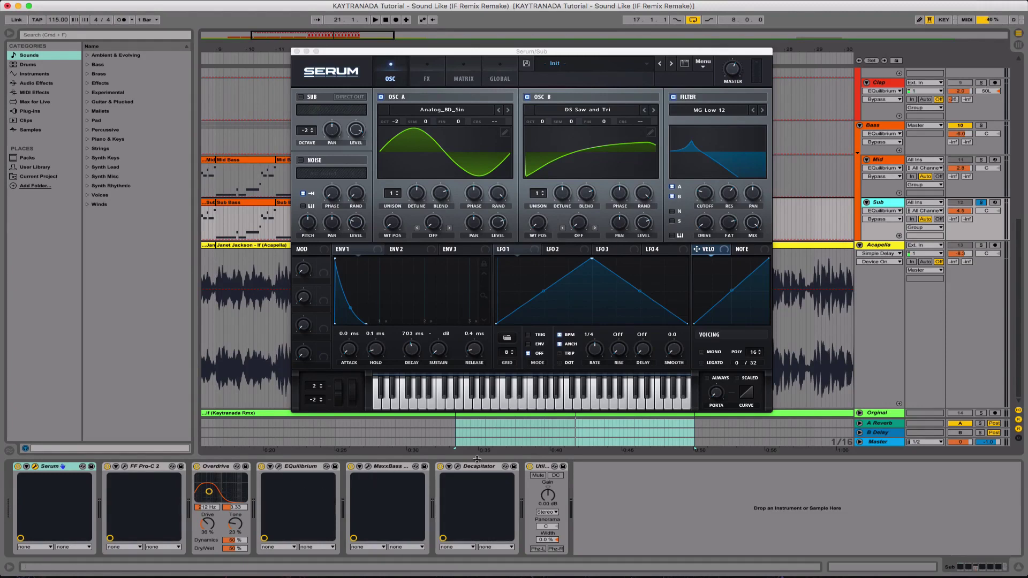
# Open Decapitator on the Sub track and compare the sub bass with the effect bypassed and enabled.
pyautogui.click(458, 466)
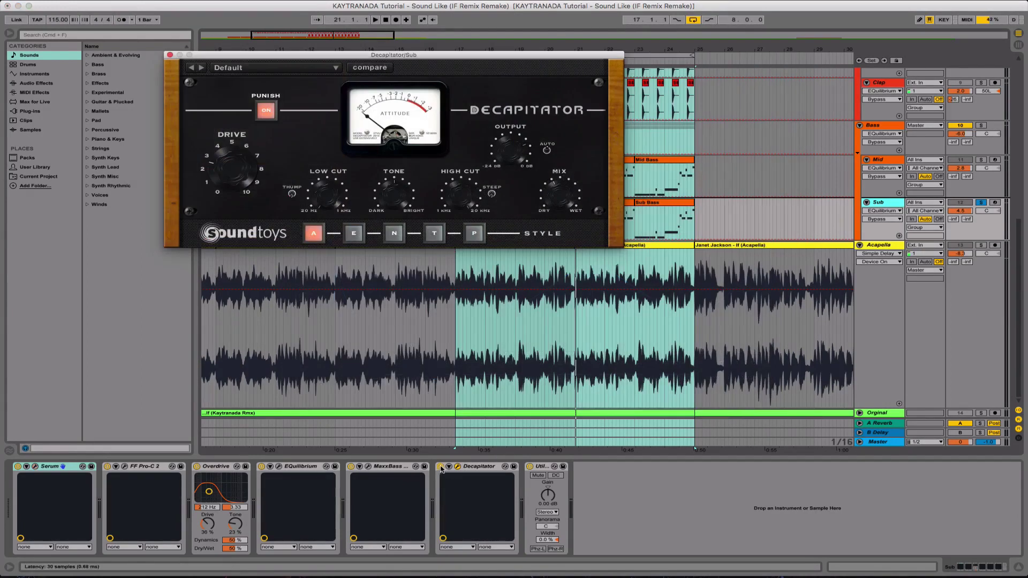
pyautogui.click(440, 467)
pyautogui.press('space')
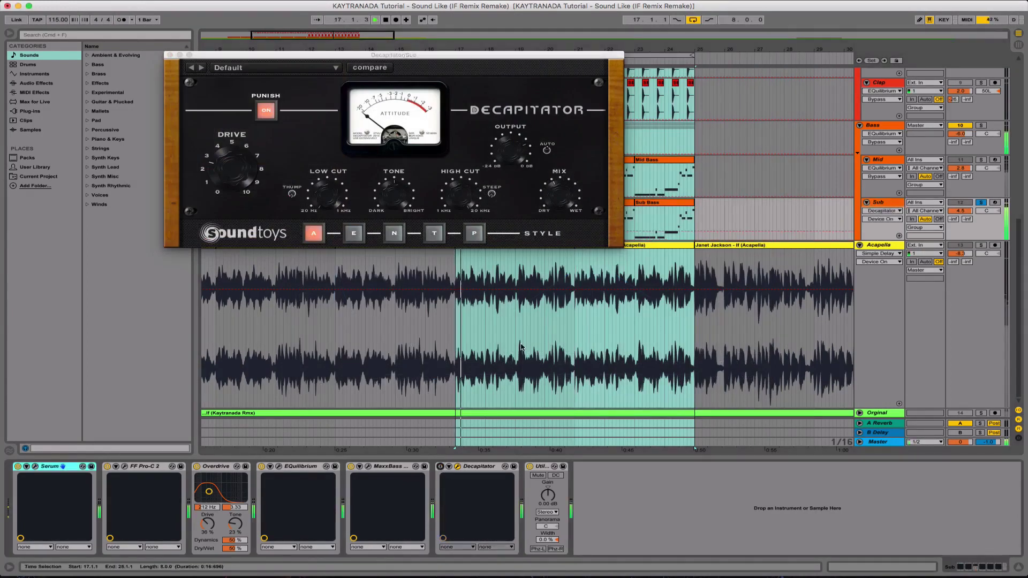
pyautogui.press('space')
pyautogui.click(441, 467)
pyautogui.press('space')
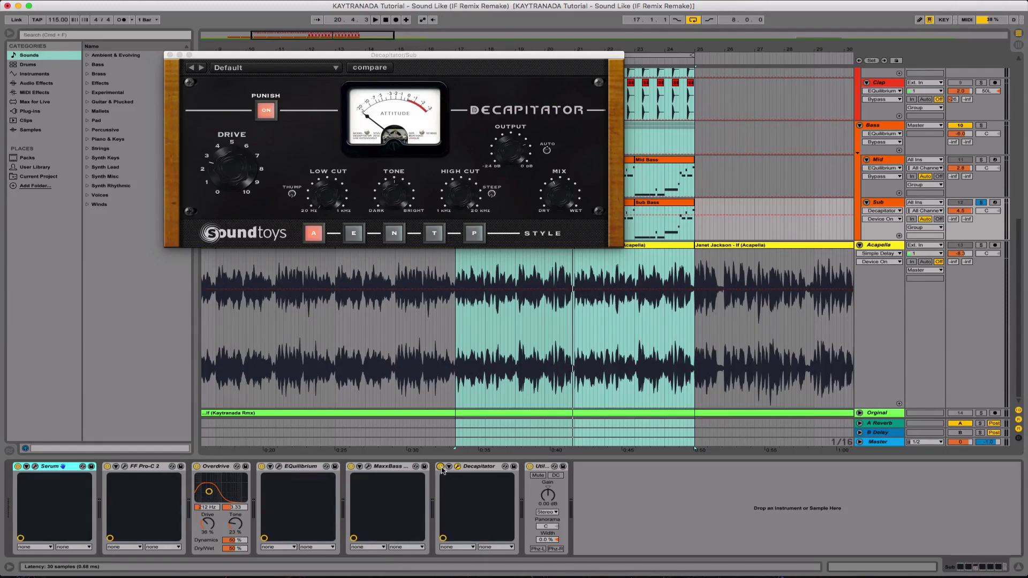
# Open MaxxBass on the Sub track and listen to the sub bass while viewing its settings.
pyautogui.click(368, 466)
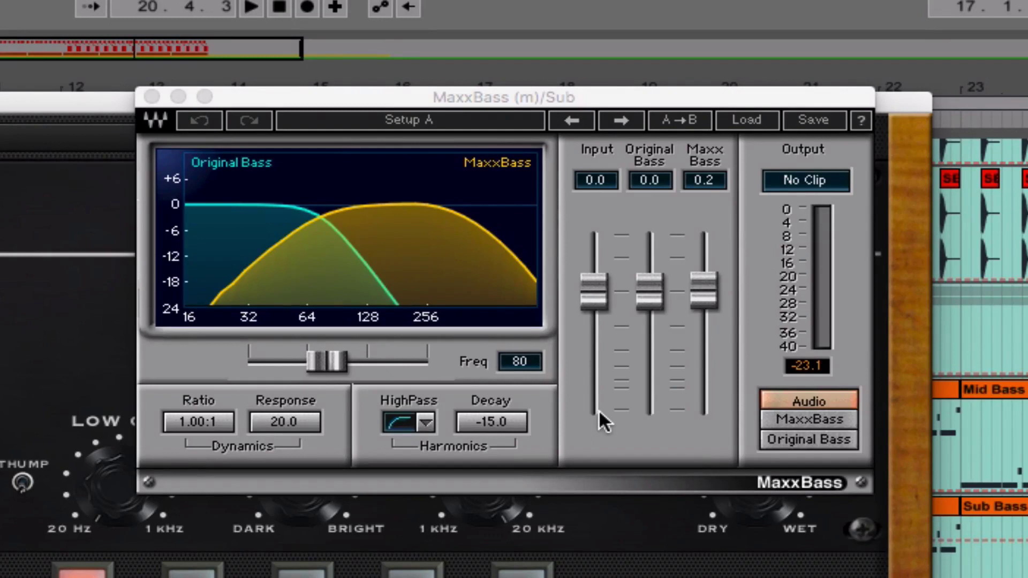
pyautogui.press('space')
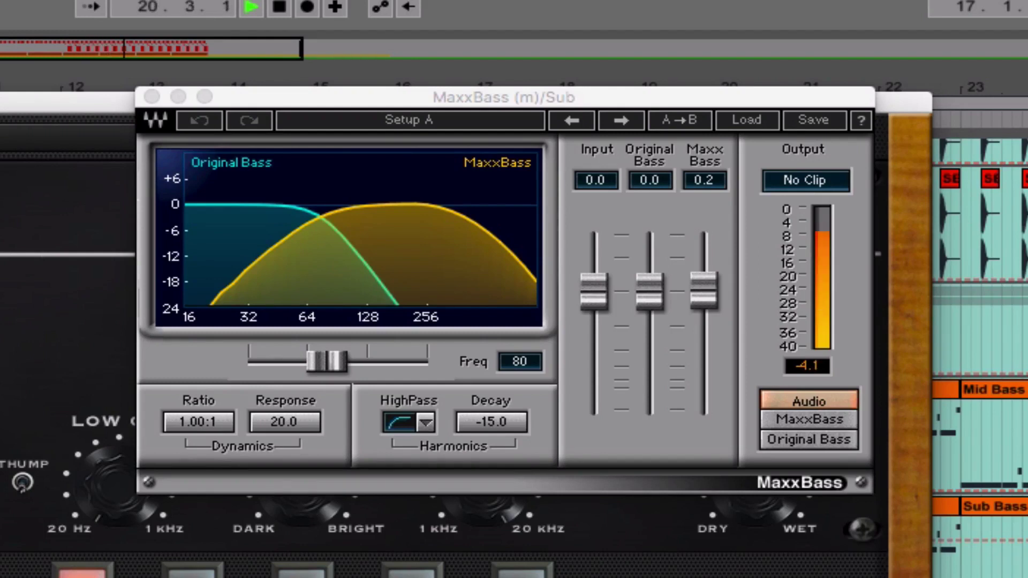
pyautogui.press('space')
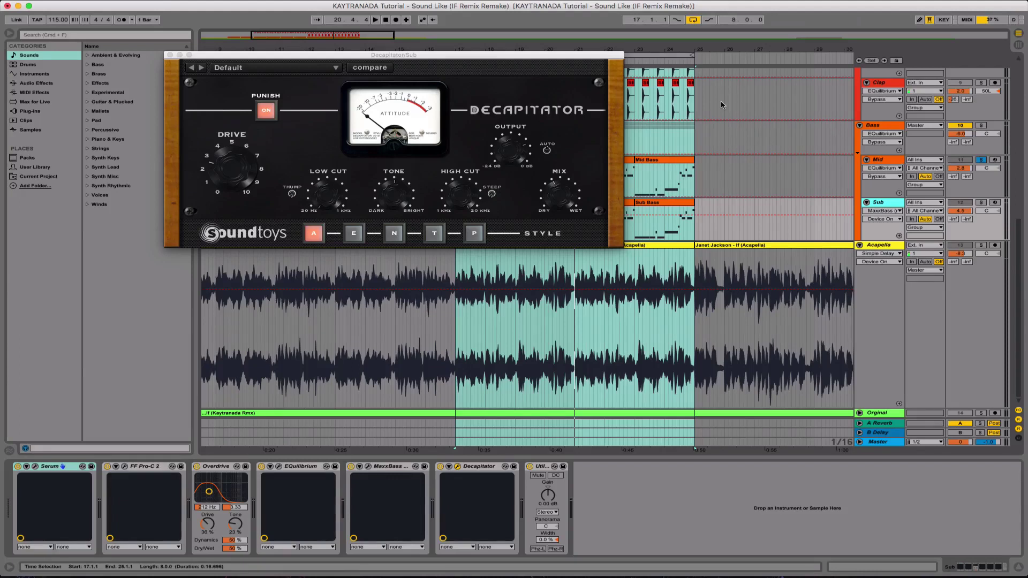
# Close the Decapitator window and play the loop with the Drums group soloed.
pyautogui.scroll(10, 721, 105)
pyautogui.click(169, 55)
pyautogui.press('space')
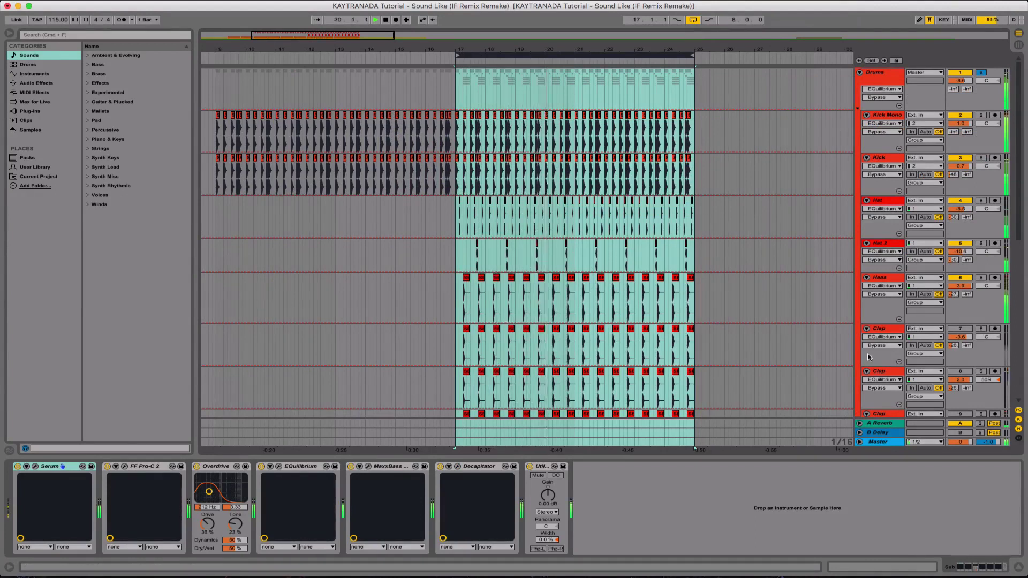
# Fold the first two Clap tracks in the Drums group and stop playback.
pyautogui.click(866, 371)
pyautogui.click(867, 328)
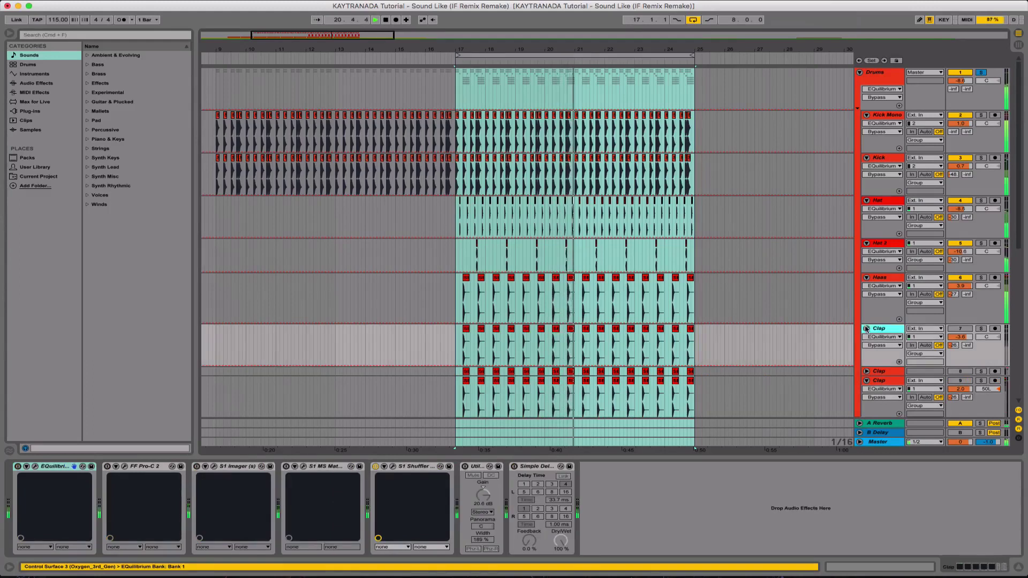
pyautogui.click(867, 328)
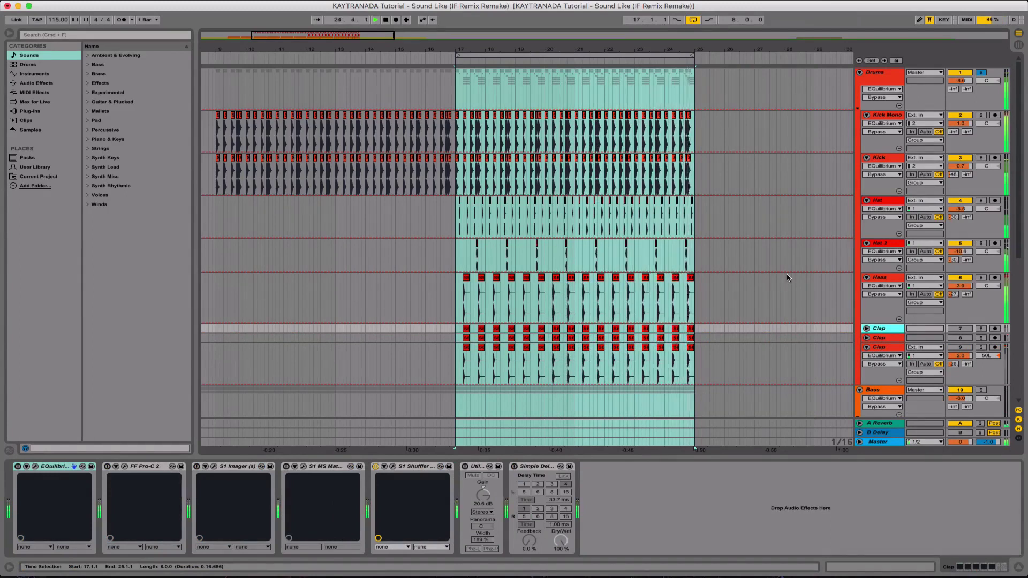
pyautogui.press('space')
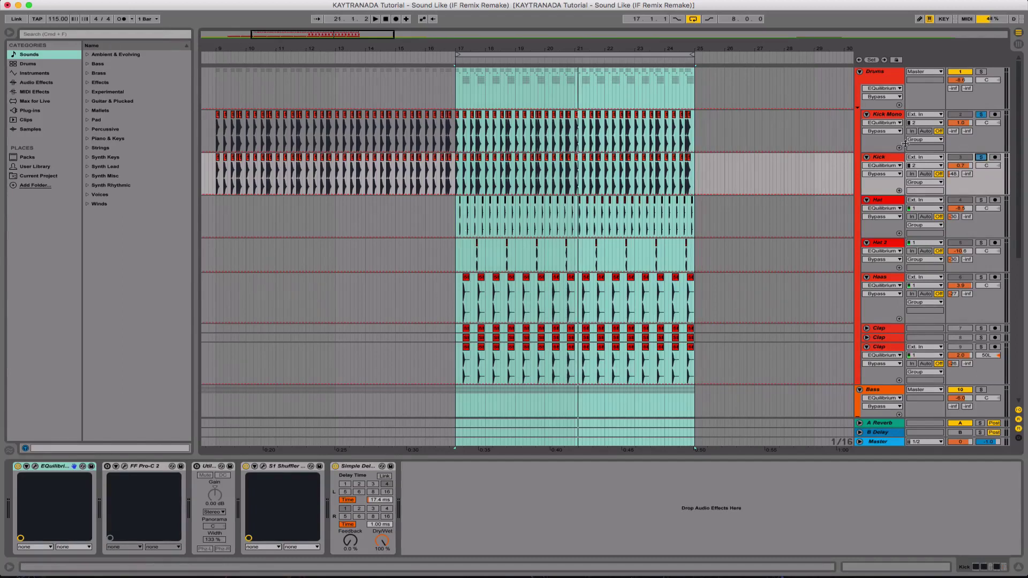
# Compare the Kick Mono and Kick layers by playing them soloed together and each one alone.
pyautogui.press('space')
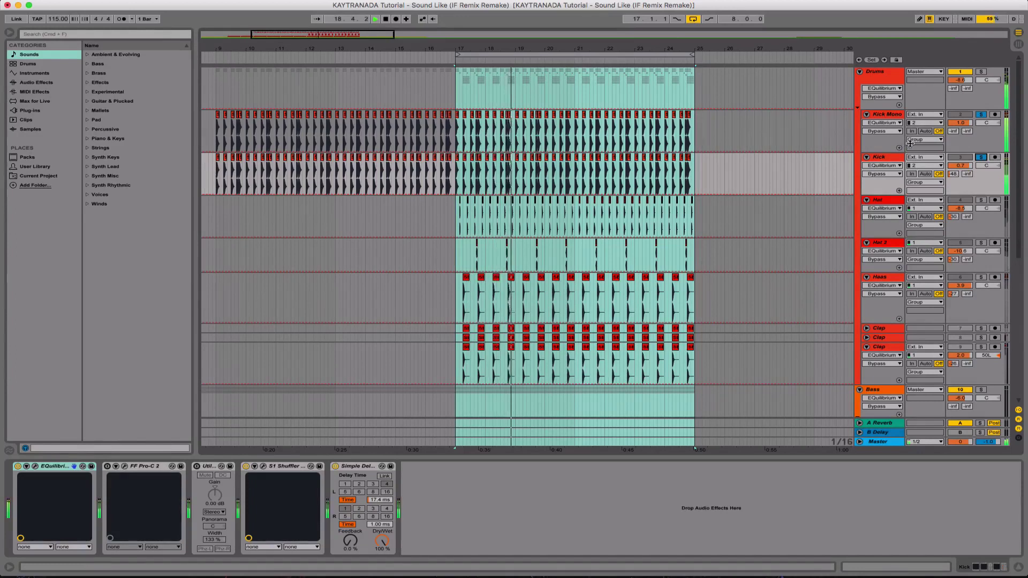
pyautogui.press('space')
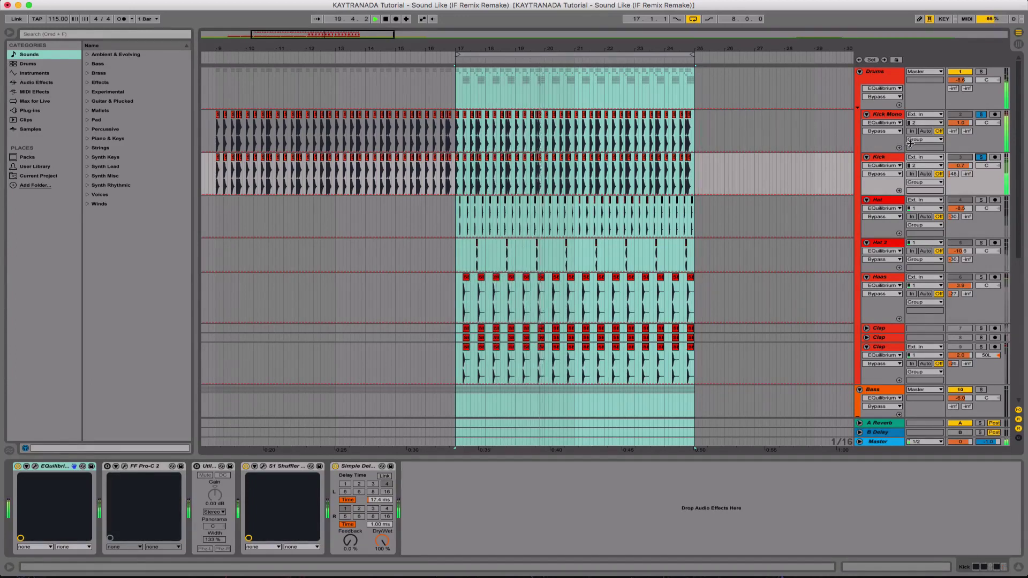
pyautogui.click(981, 115)
pyautogui.press('space')
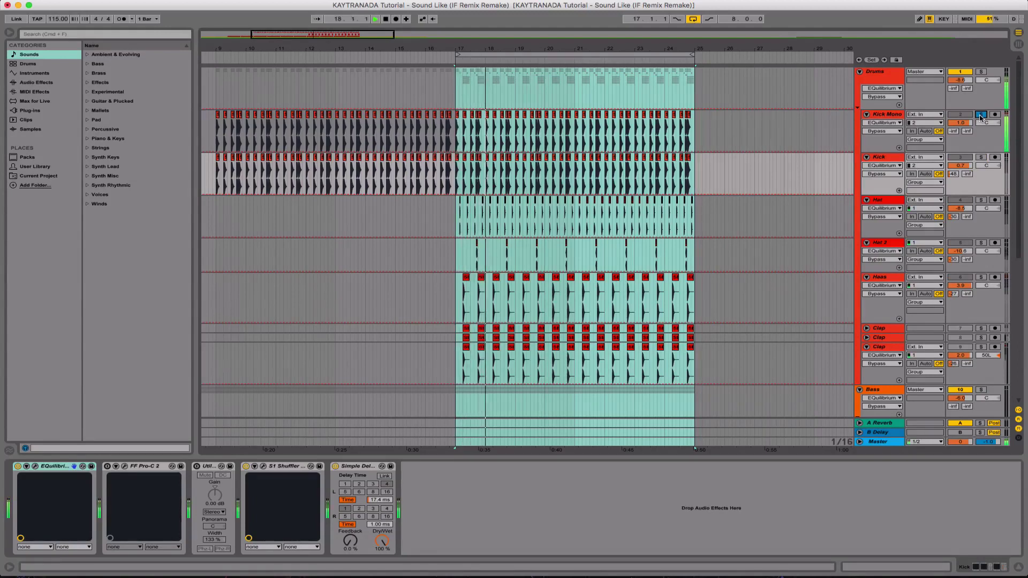
pyautogui.click(982, 158)
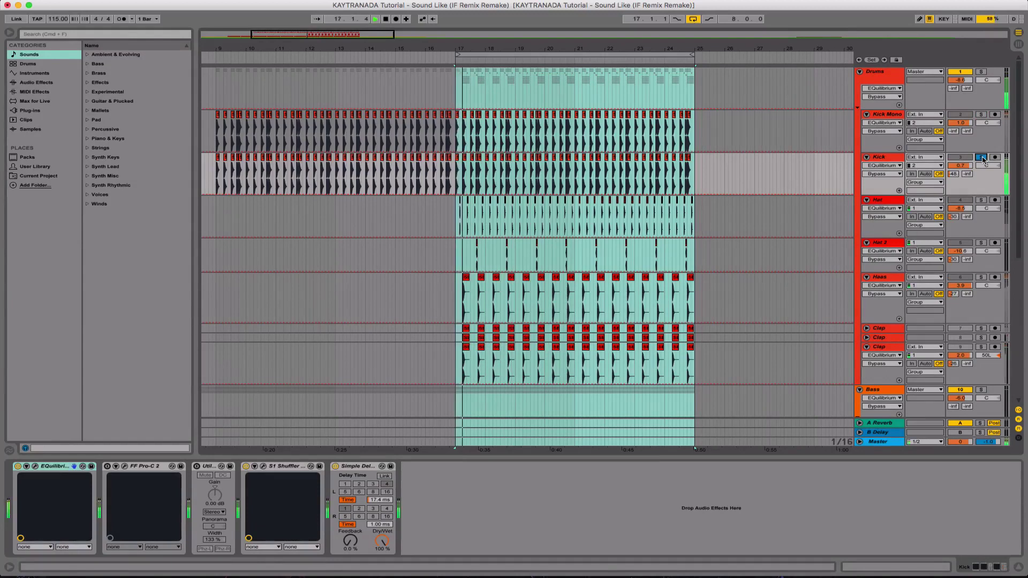
pyautogui.press('space')
# Play both kick tracks soloed together again, stop playback and clear their solos.
pyautogui.click(982, 115)
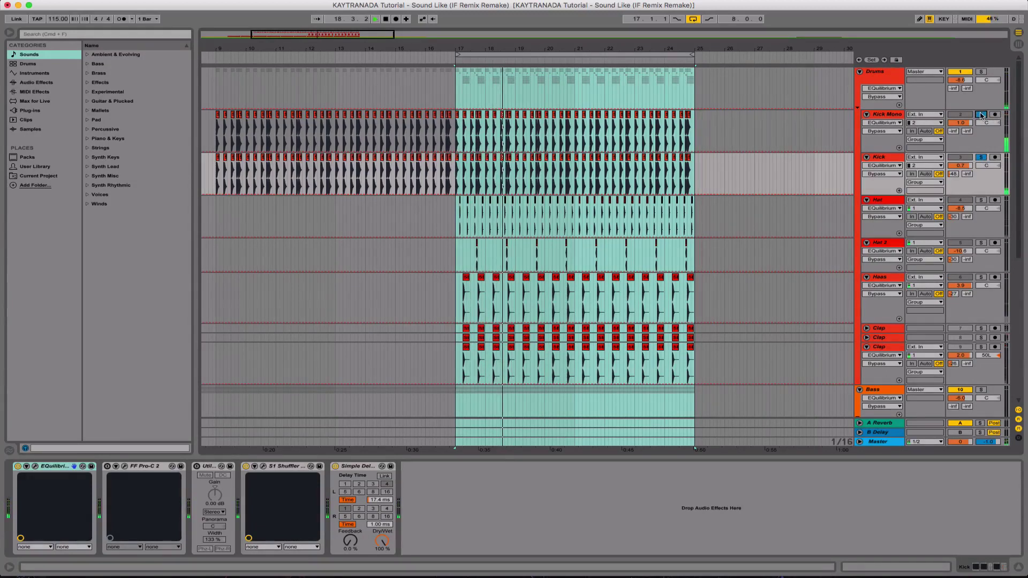
pyautogui.press('space')
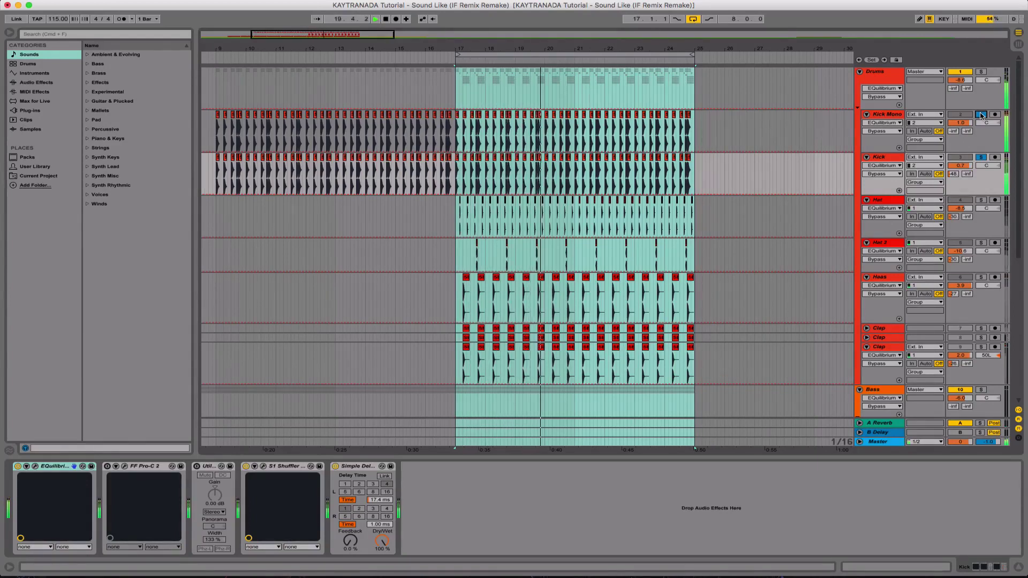
pyautogui.click(982, 115)
pyautogui.press('space')
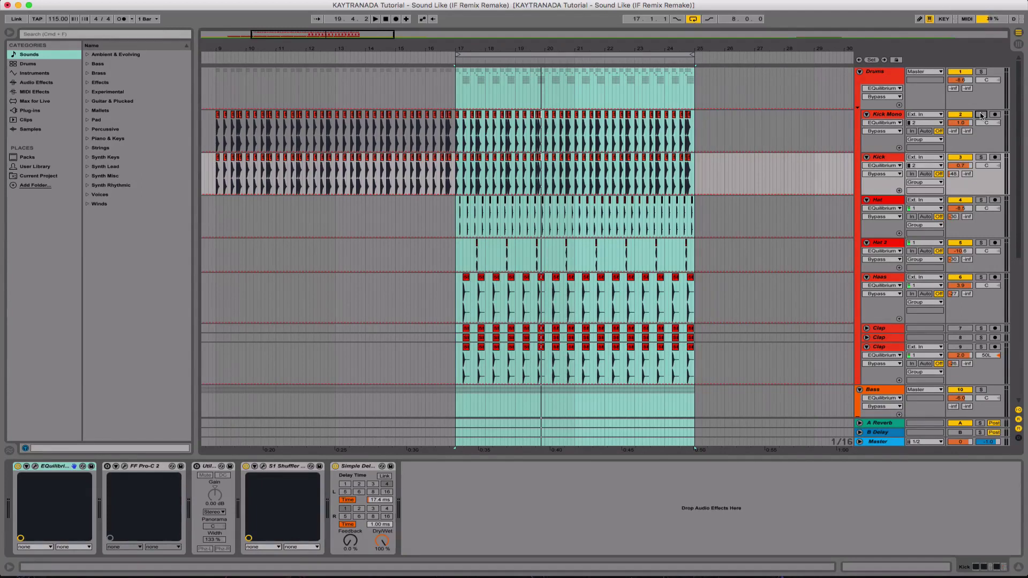
# Select and solo the Haas track in the Drums group and listen to it alone.
pyautogui.click(890, 278)
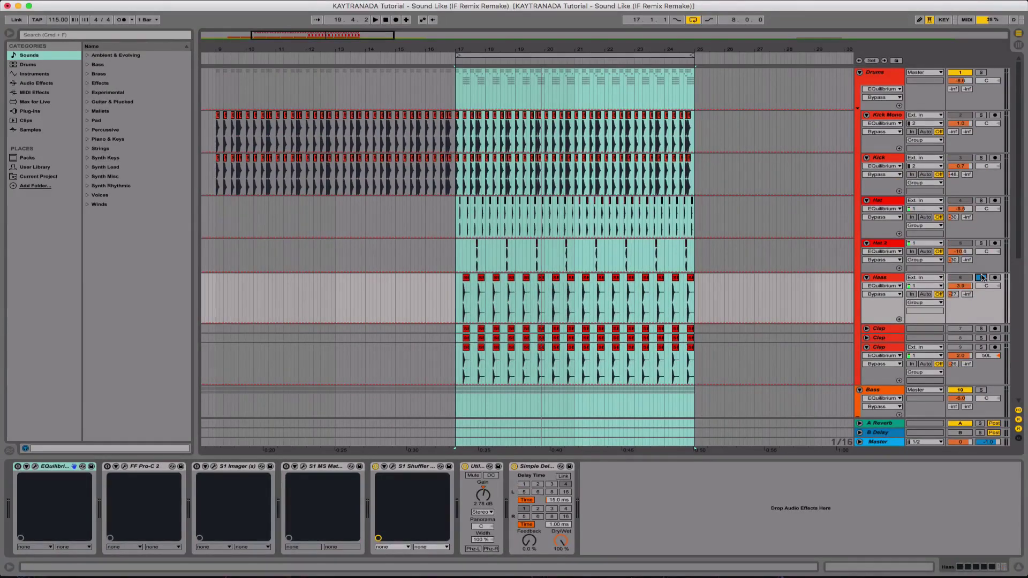
pyautogui.press('space')
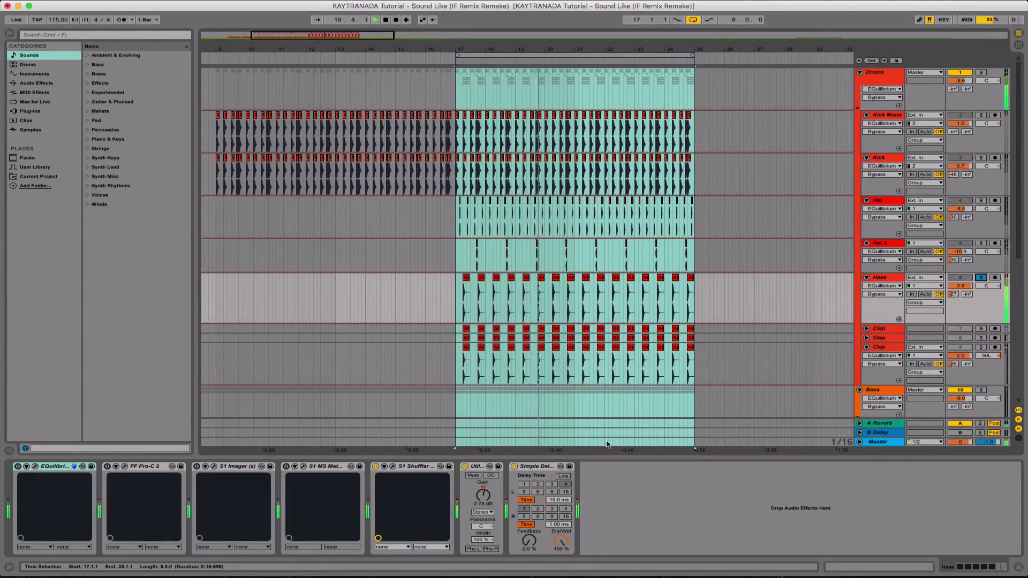
pyautogui.press('space')
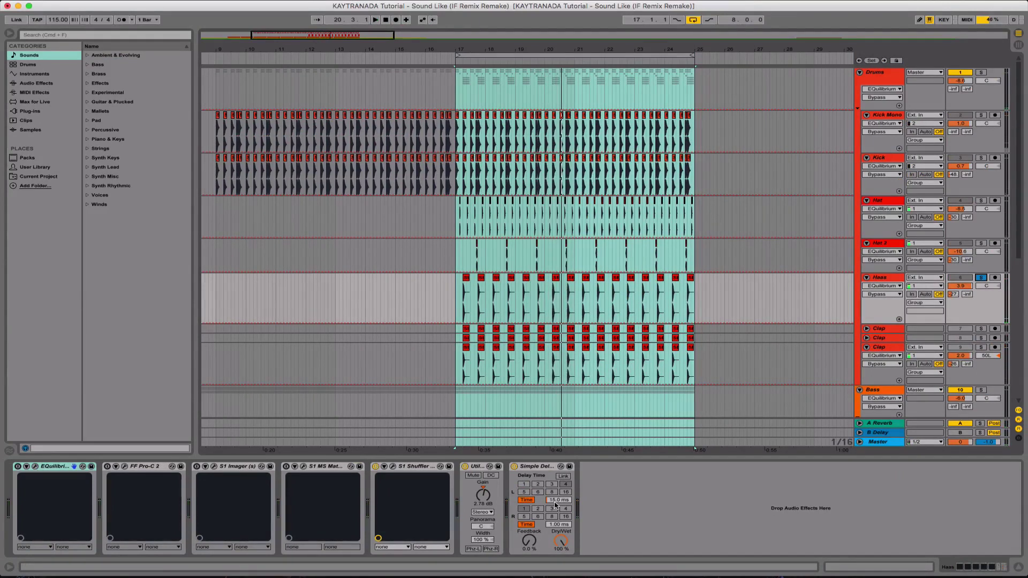
# Compare the Haas track's sound with Simple Delay repeatedly bypassed and enabled during playback, leaving the delay off.
pyautogui.click(514, 466)
pyautogui.press('space')
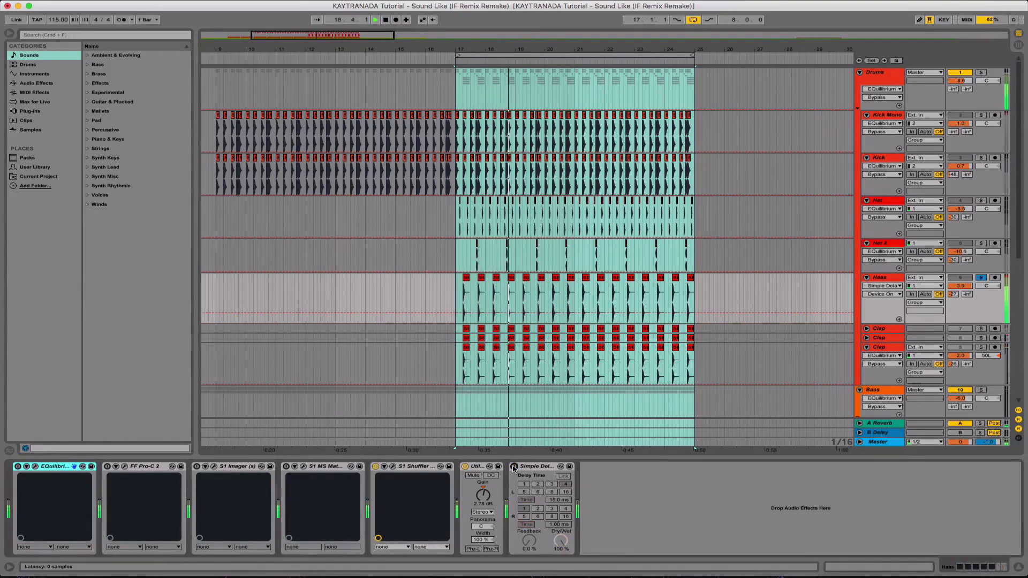
pyautogui.click(513, 466)
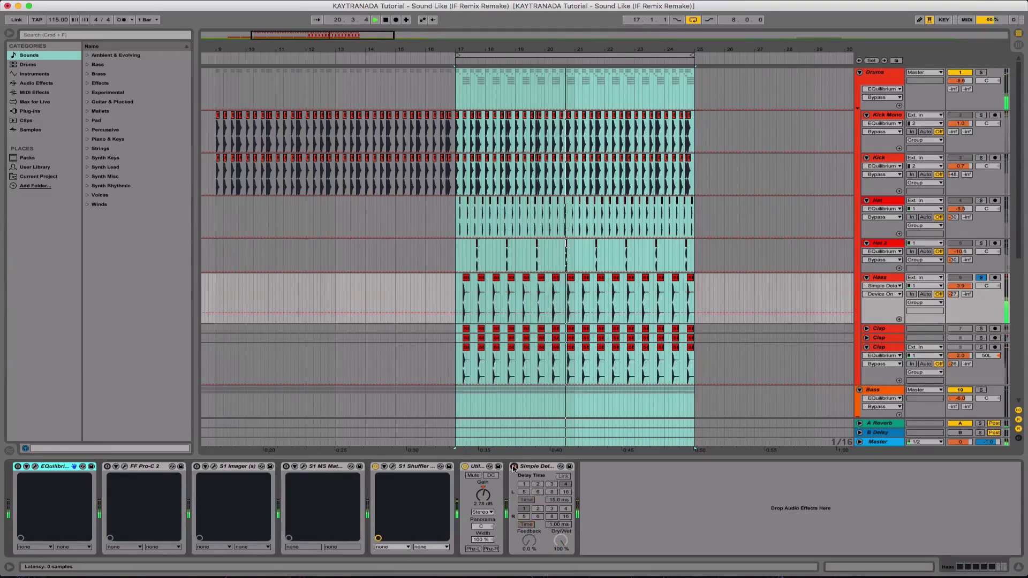
pyautogui.click(513, 467)
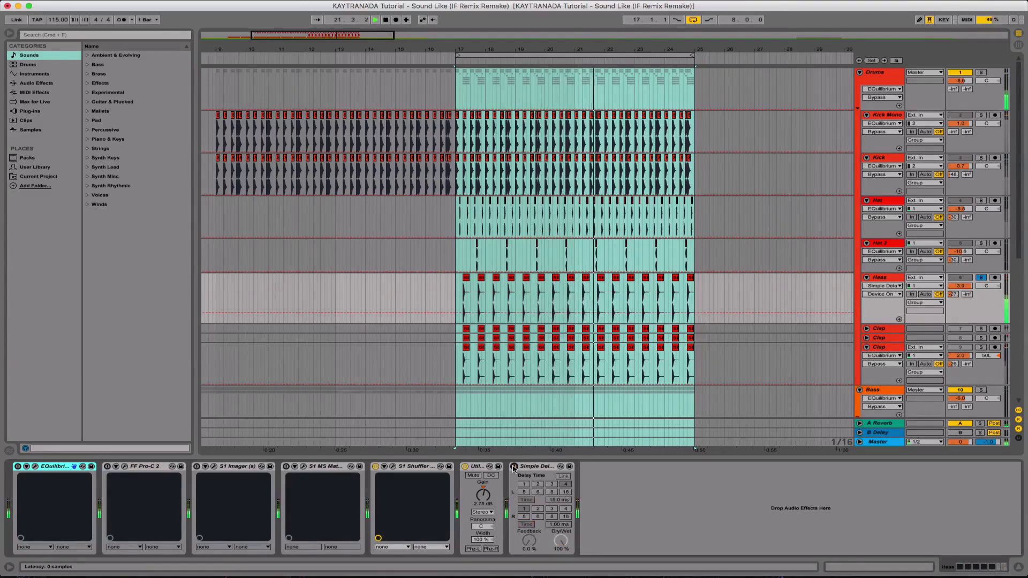
pyautogui.click(513, 467)
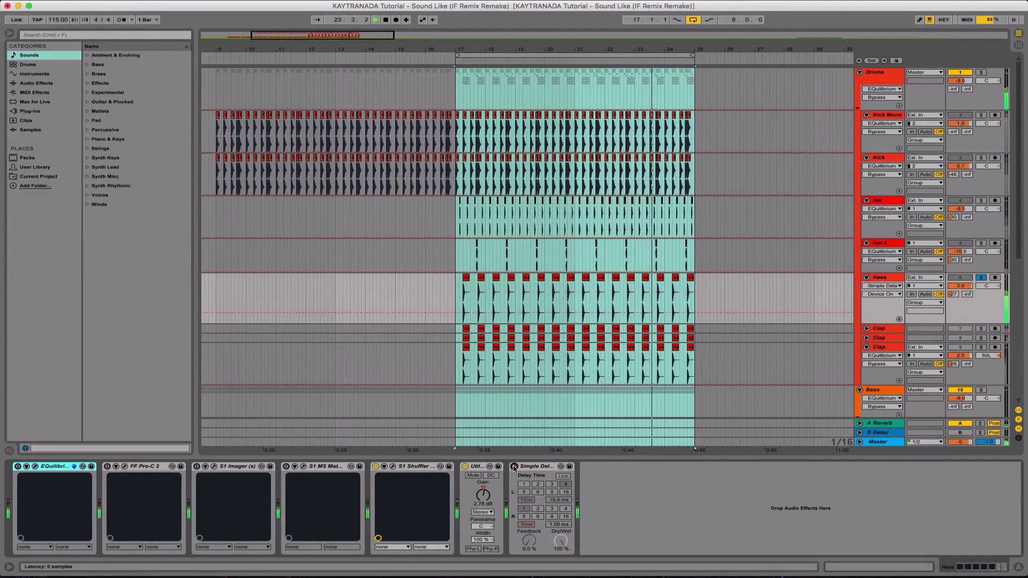
pyautogui.click(513, 466)
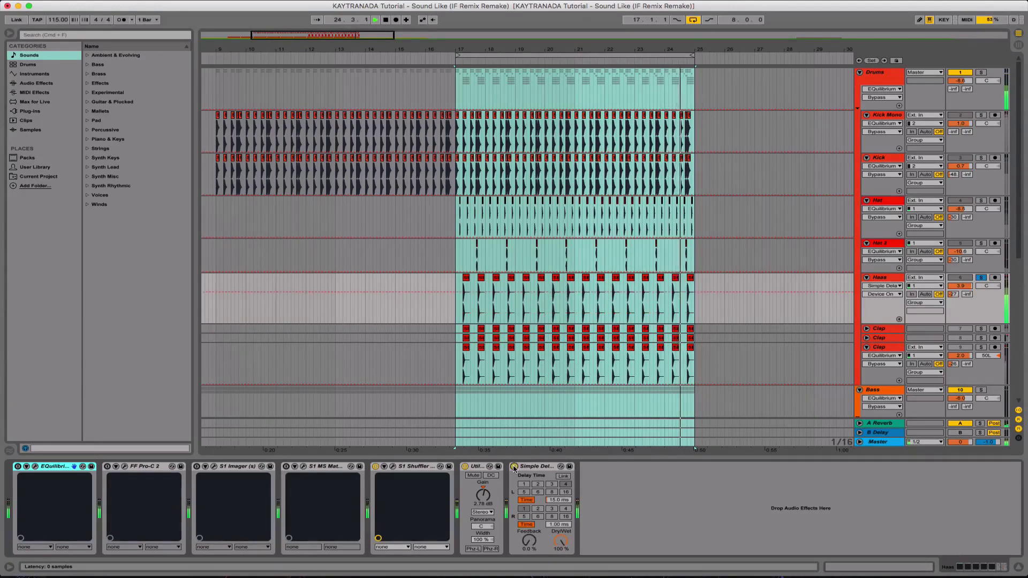
pyautogui.click(513, 467)
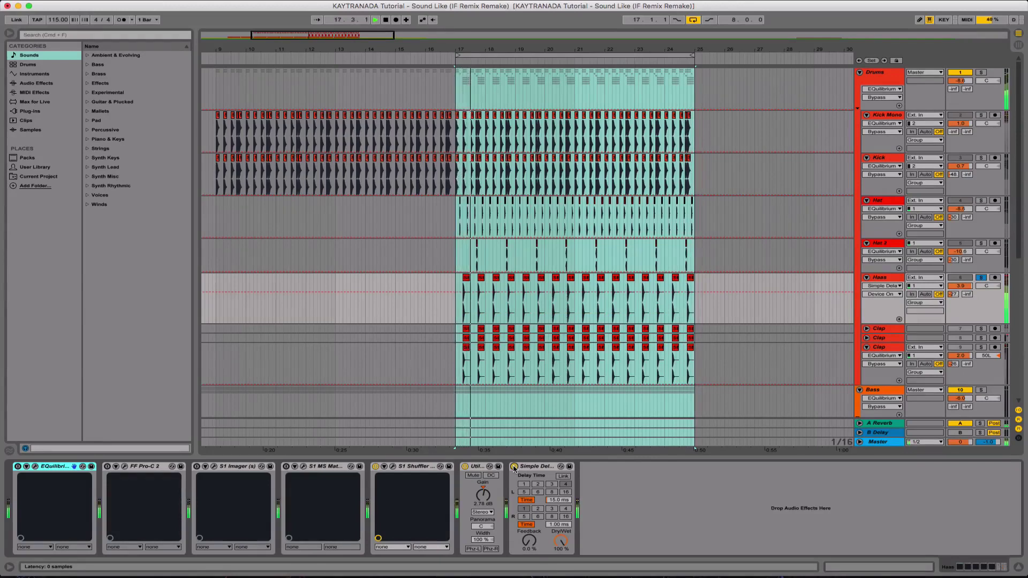
pyautogui.click(513, 467)
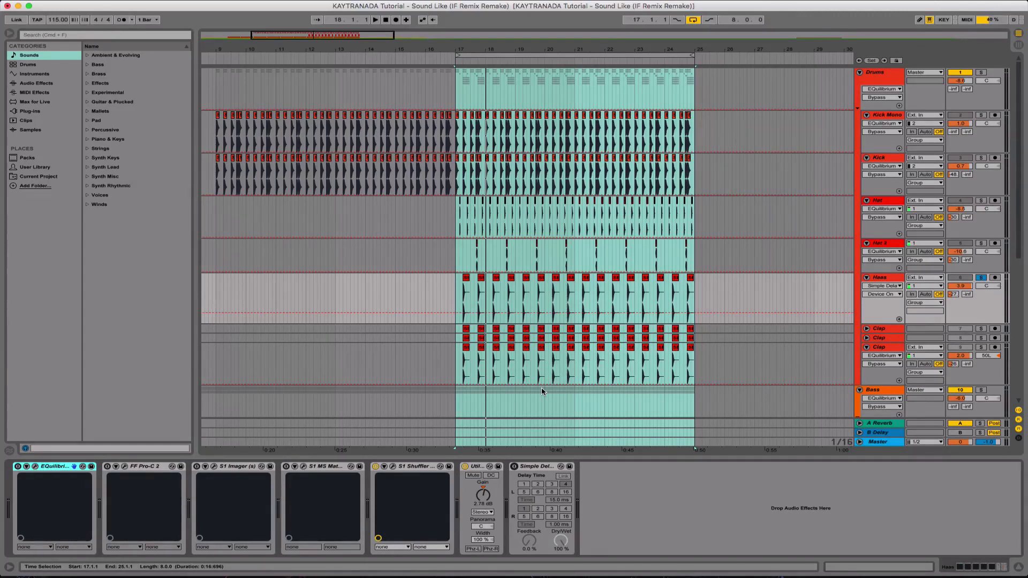
# Clear the Haas track's solo, select the Drums group and inspect its EQuilibrium and SSLChannel plug-in windows, closing both.
pyautogui.click(981, 278)
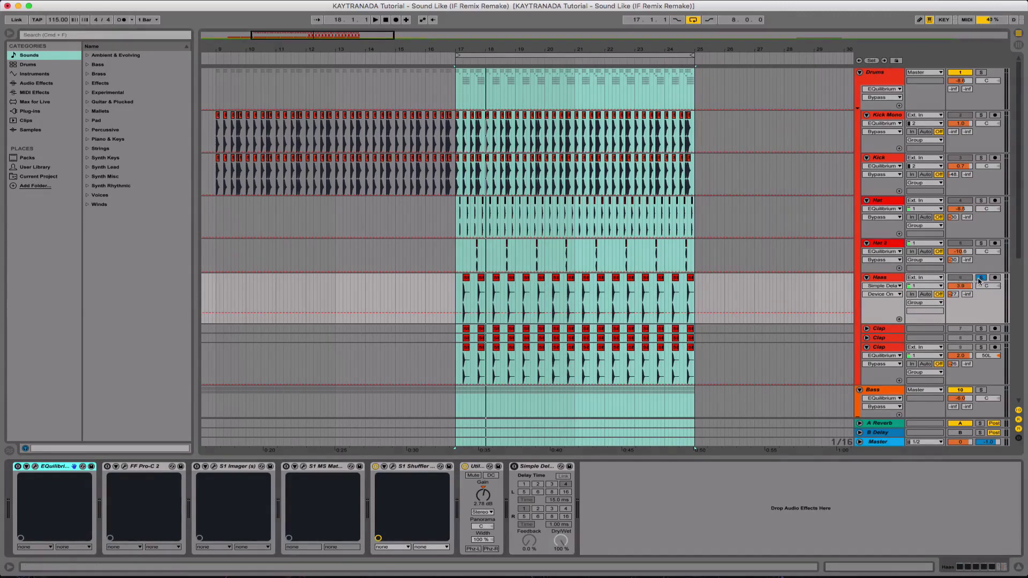
pyautogui.click(869, 82)
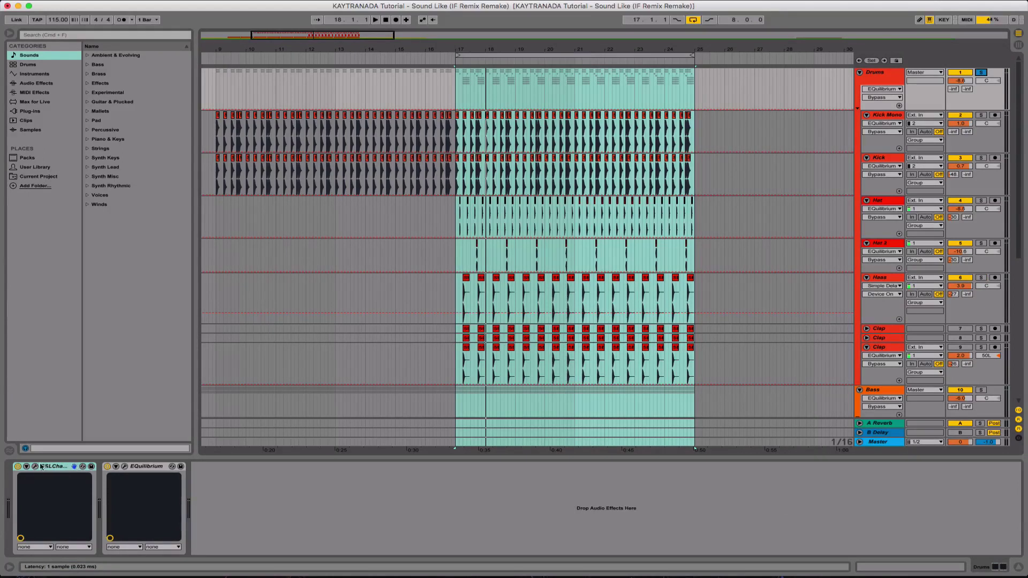
pyautogui.click(124, 467)
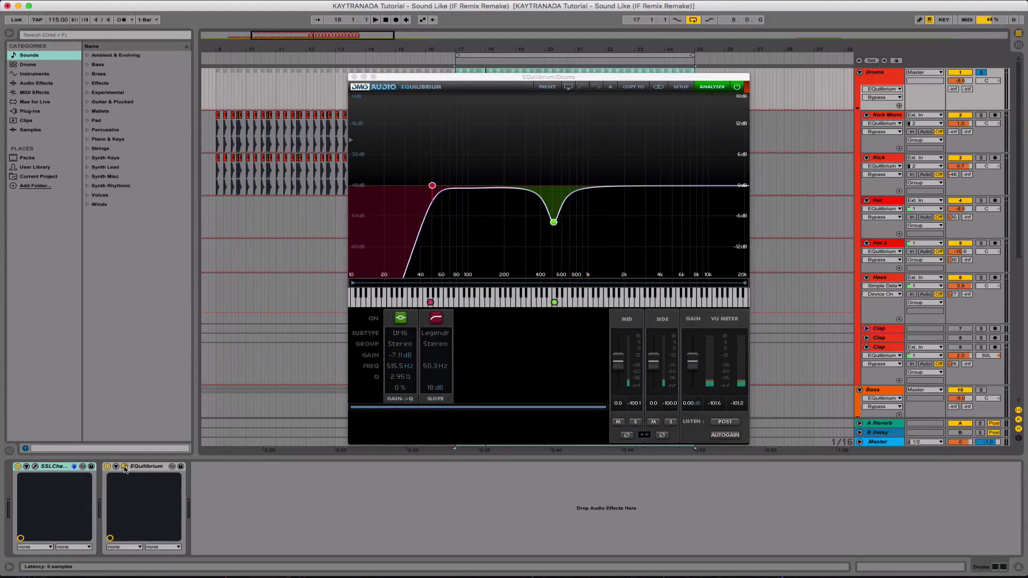
pyautogui.click(36, 467)
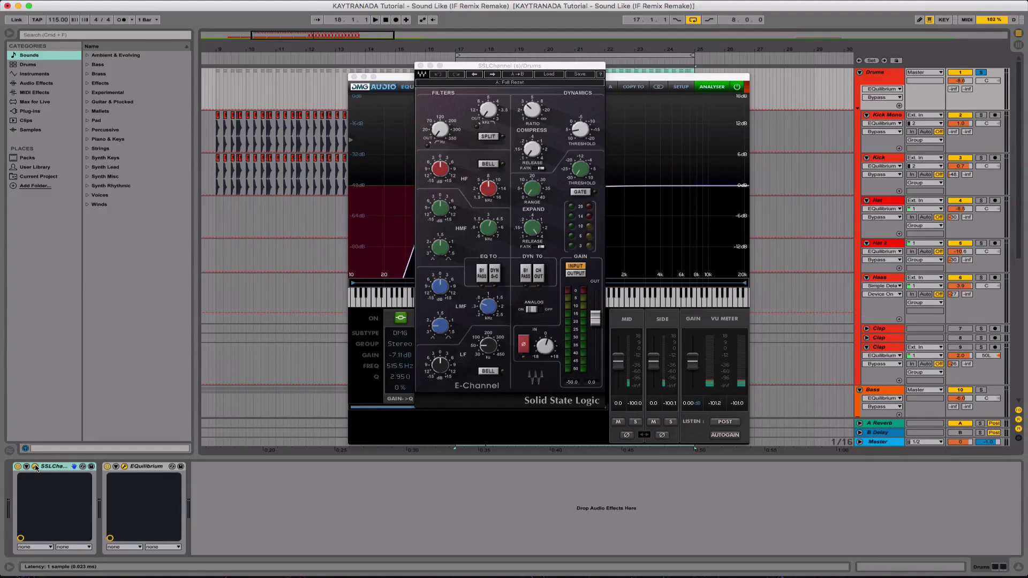
pyautogui.click(421, 66)
pyautogui.click(354, 77)
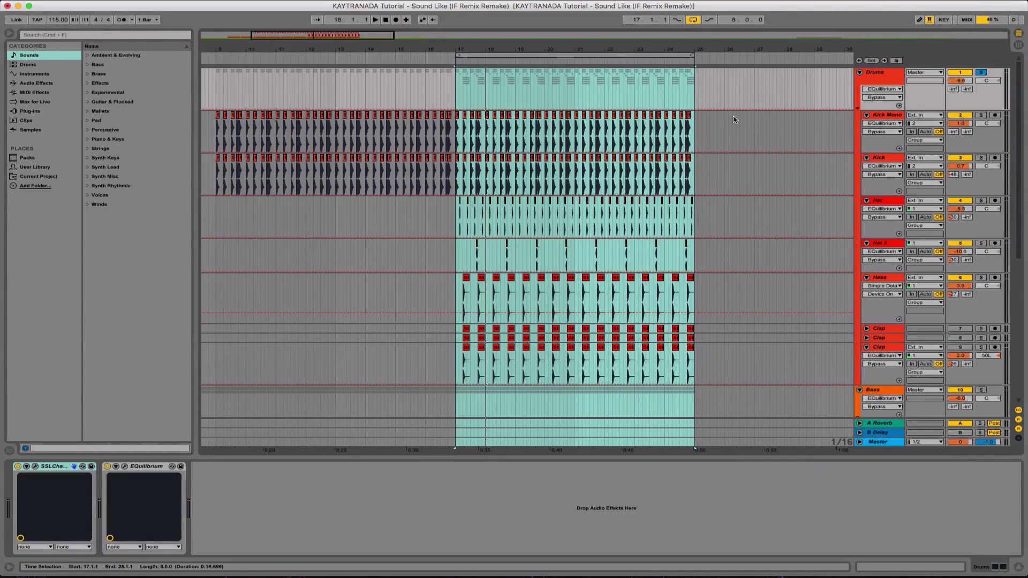
# Play the soloed Acapella track and select it to show its effects chain.
pyautogui.scroll(-5, 733, 120)
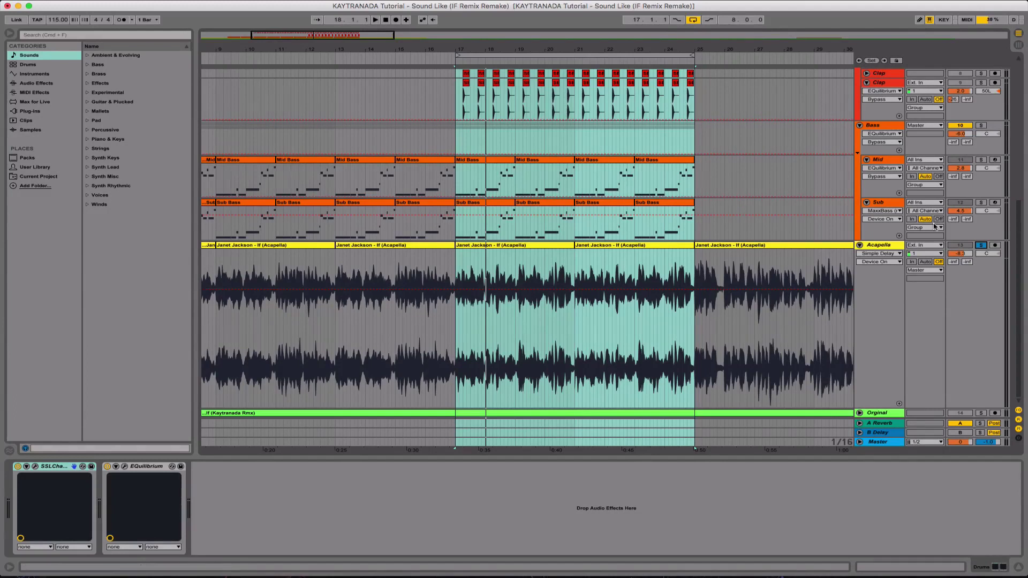
pyautogui.press('space')
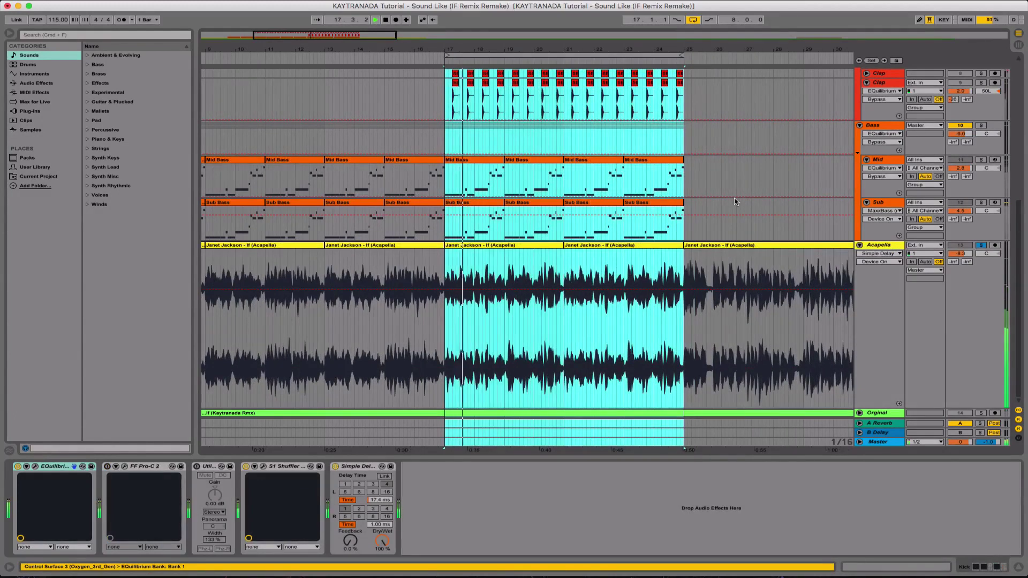
pyautogui.click(824, 274)
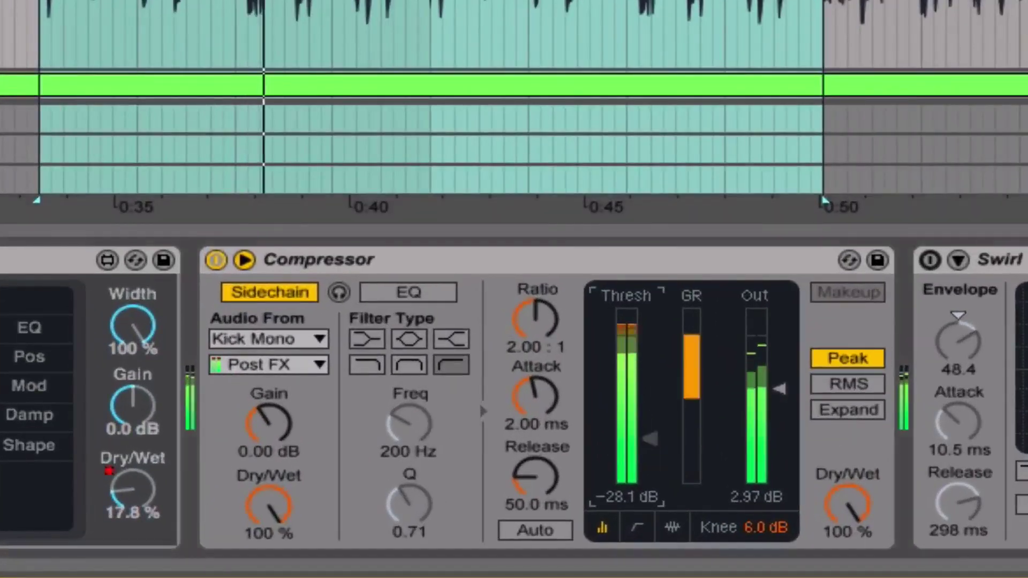
# Compare the Acapella Compressor's sidechain ducking at thresholds of 0.13 dB and -inf dB during playback, and raise the threshold partway again.
pyautogui.moveTo(650, 439); pyautogui.dragTo(649, 334)
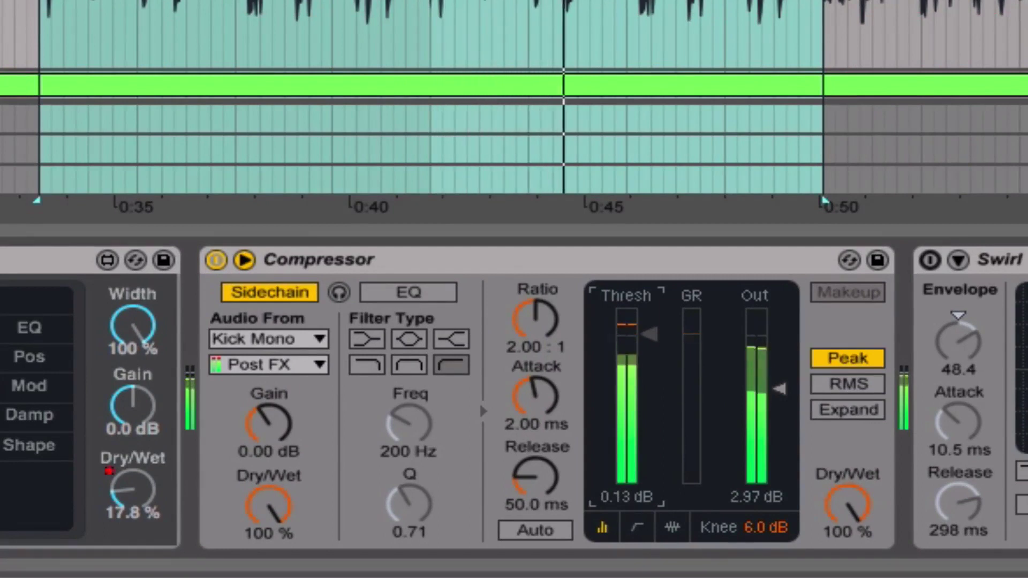
pyautogui.moveTo(649, 335); pyautogui.dragTo(650, 482)
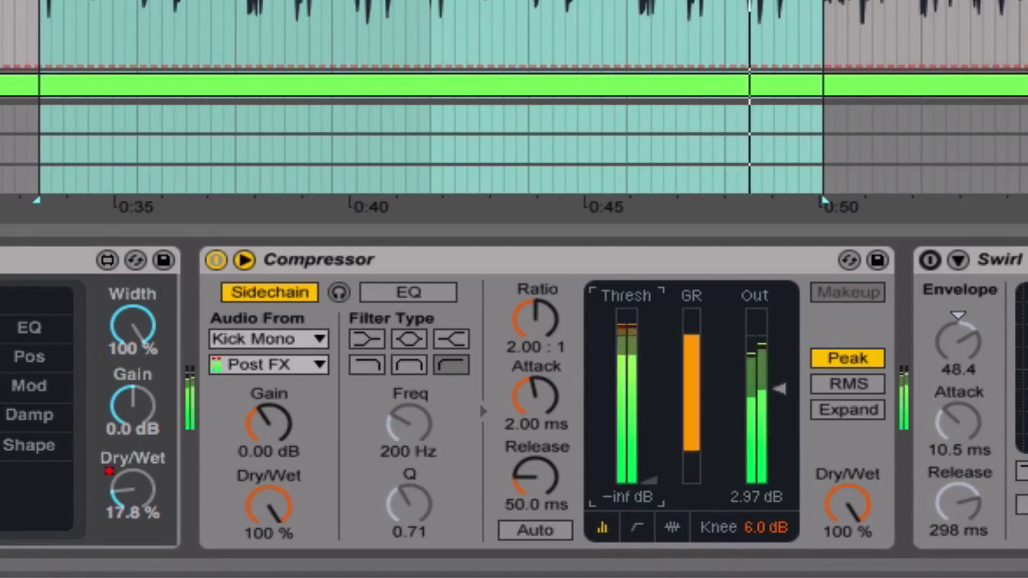
pyautogui.moveTo(648, 480); pyautogui.dragTo(648, 416)
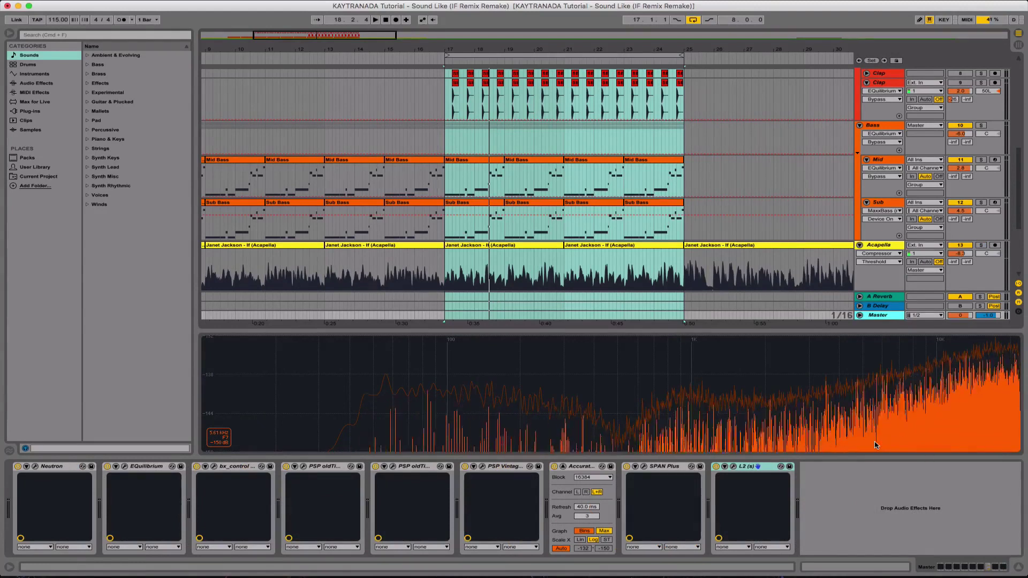
# Inspect the Master track's effects chain through the bx_control, PSP and L2 plug-in windows.
pyautogui.click(214, 467)
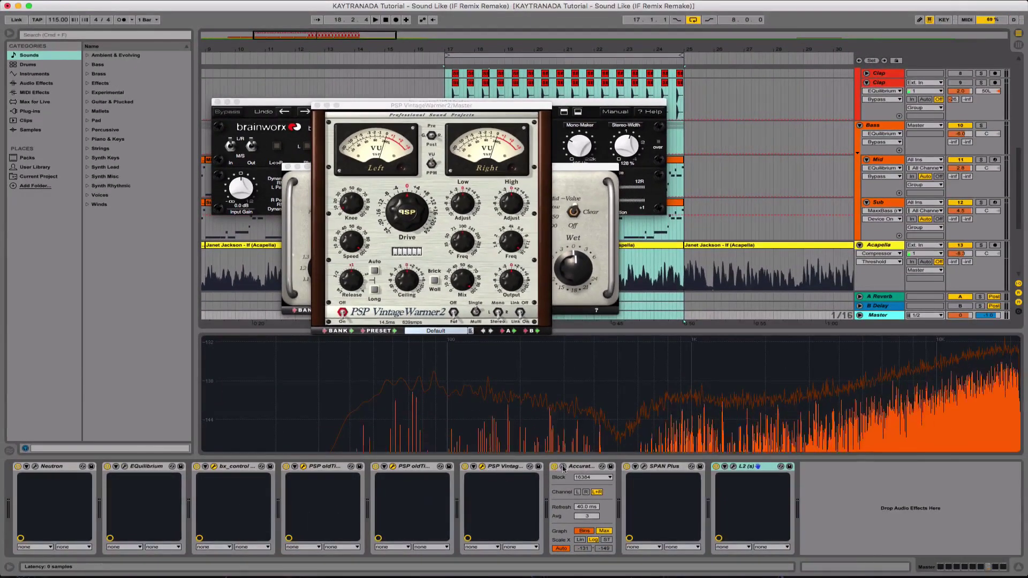
pyautogui.click(733, 467)
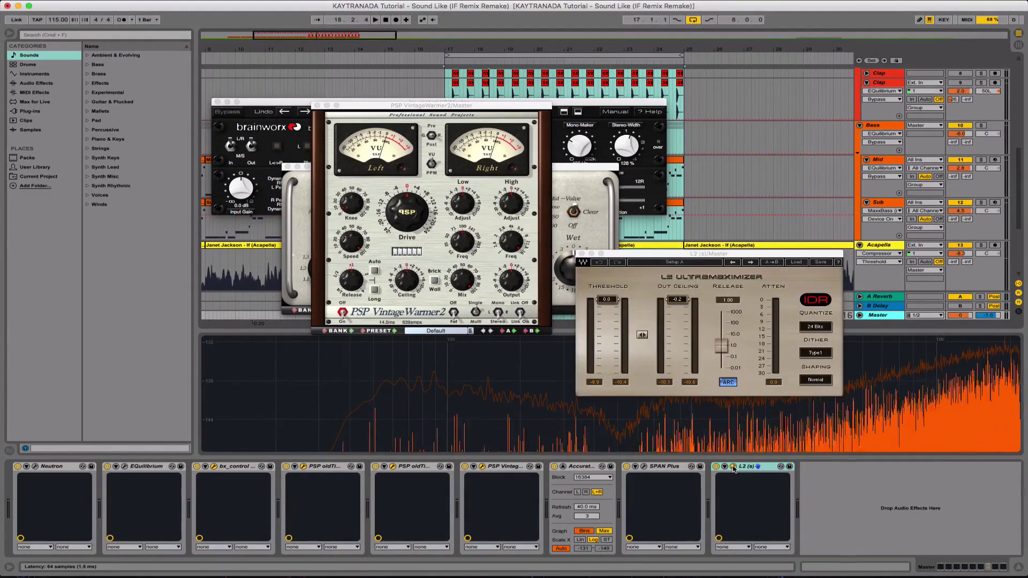
pyautogui.click(734, 467)
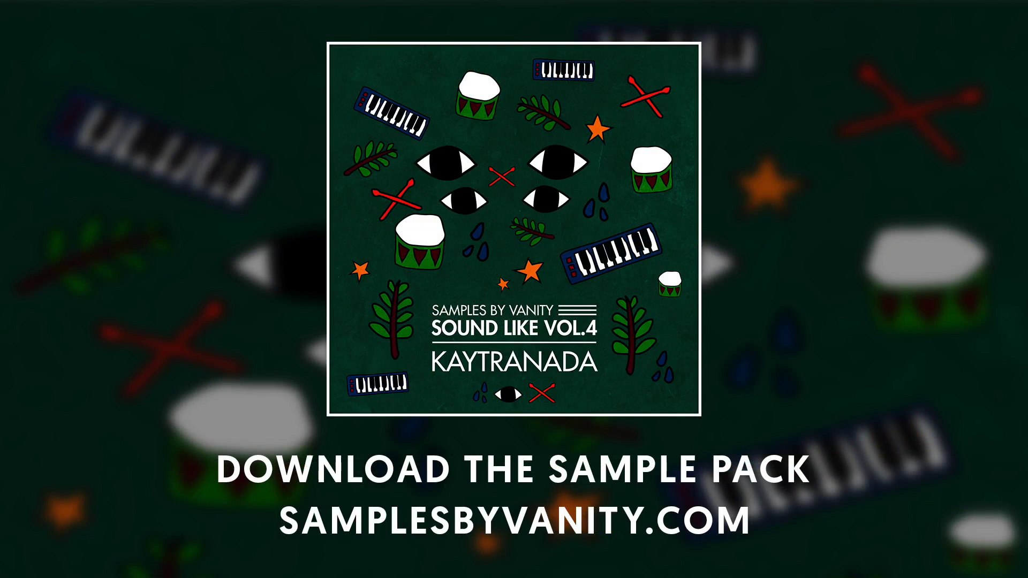